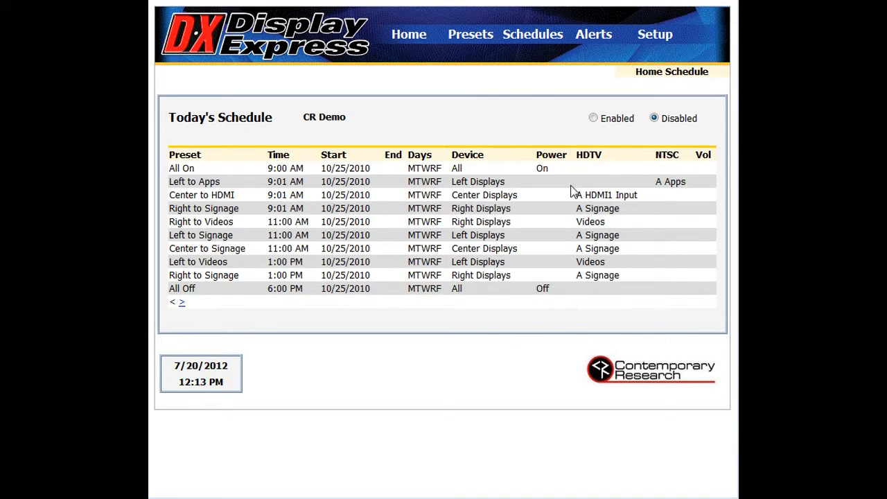
Open the setup options and examine the head end communication, server identification and description settings, keeping IP communication selected.
click(664, 37)
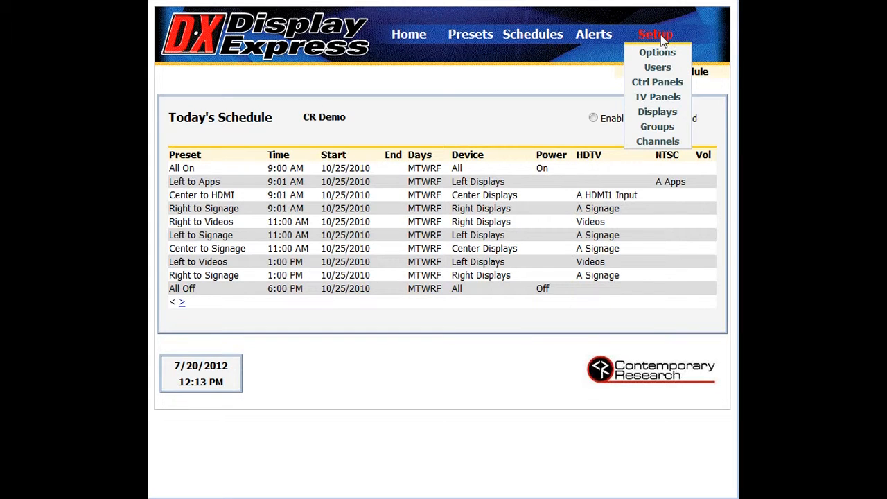
click(660, 54)
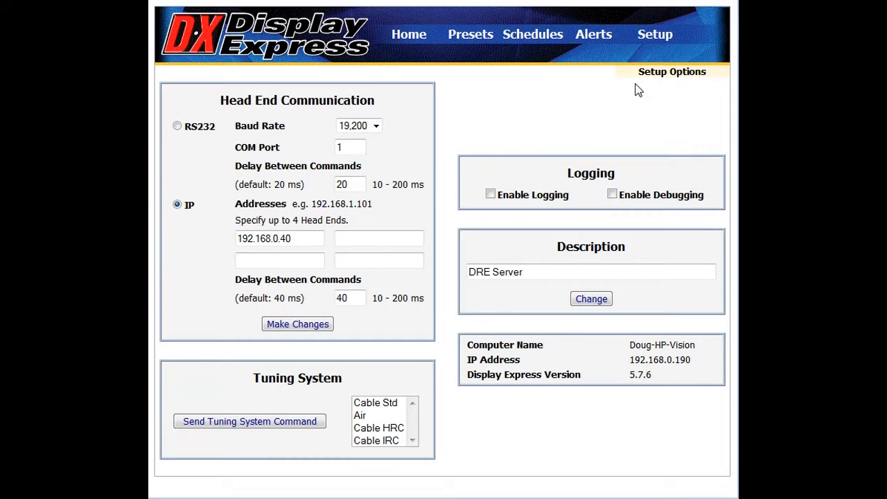
click(177, 127)
click(177, 205)
click(308, 240)
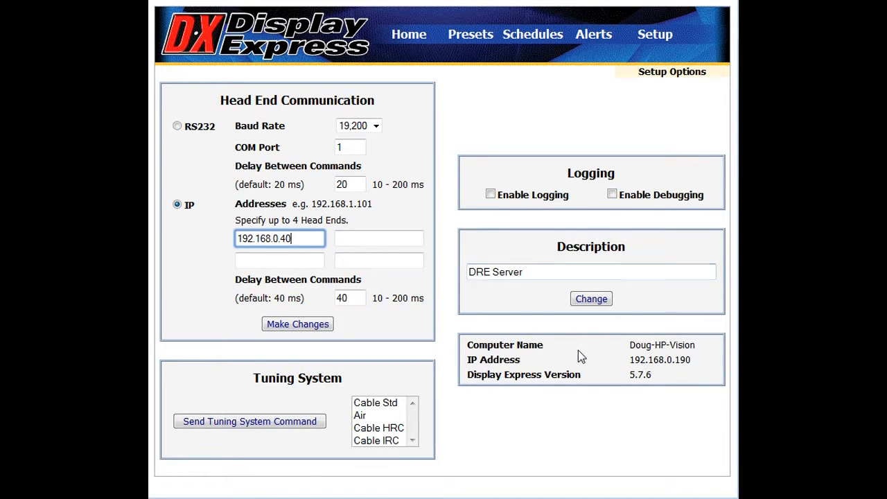
click(670, 368)
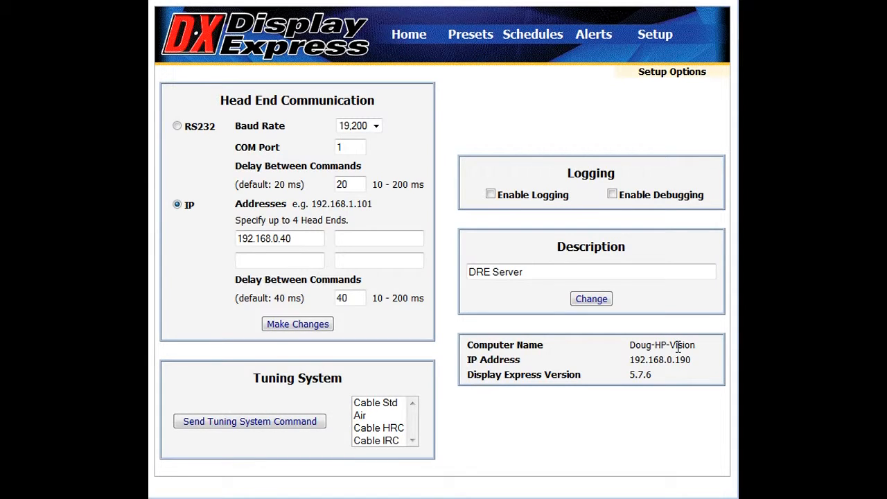
click(619, 272)
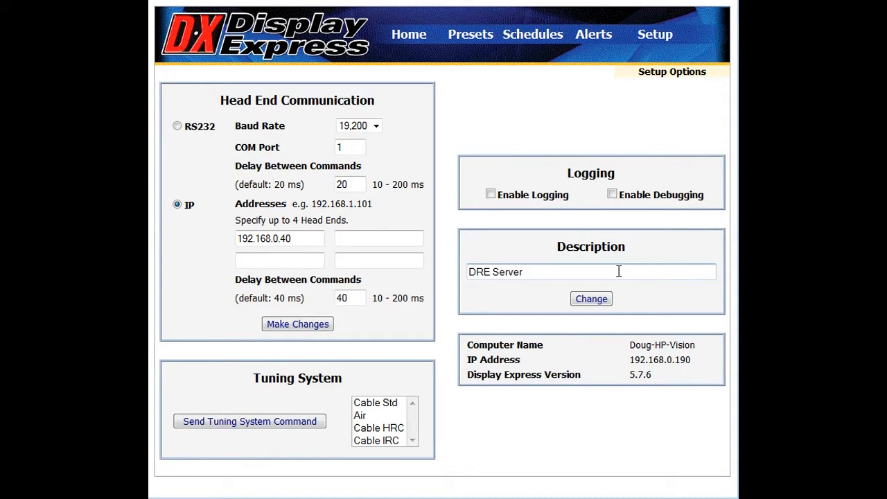
click(619, 272)
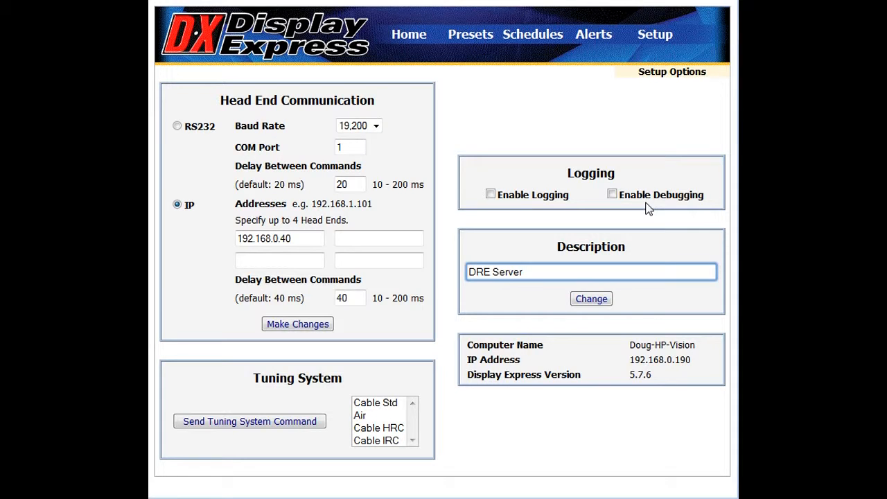
Open the displays setup and apply the name L Side 1 and display number 260 to the L Side 1 display.
mouse_move(669, 37)
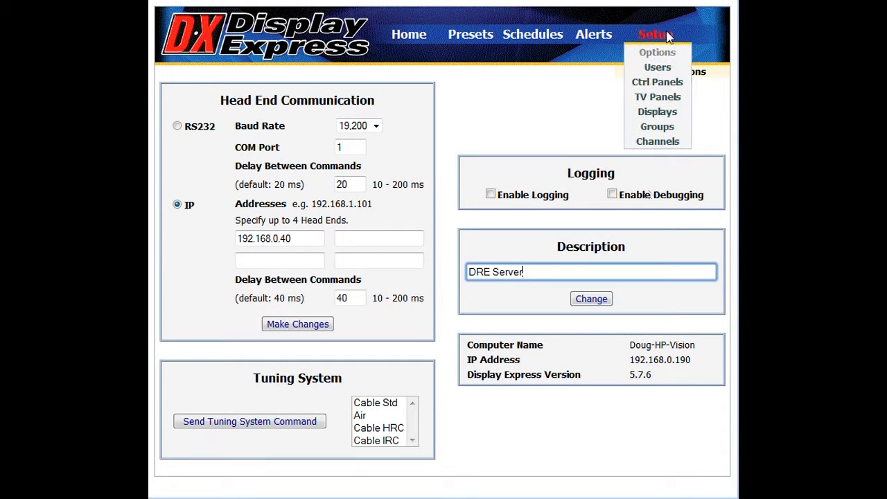
click(667, 113)
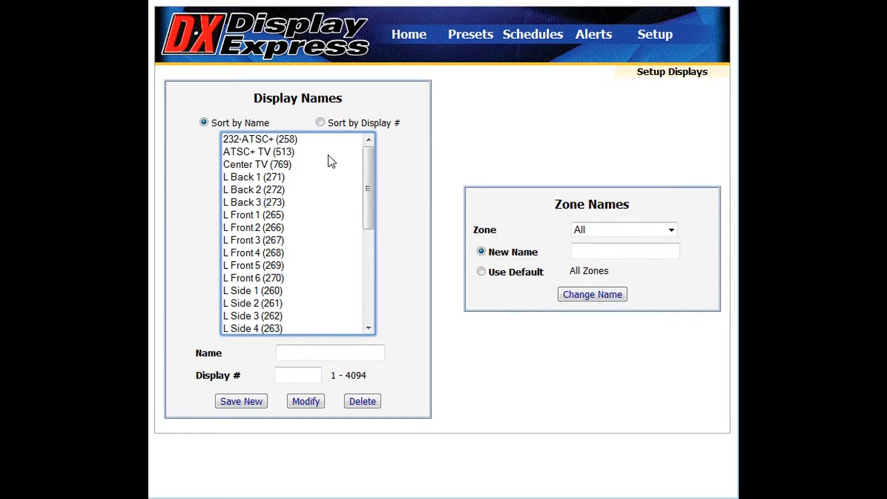
click(236, 292)
click(335, 356)
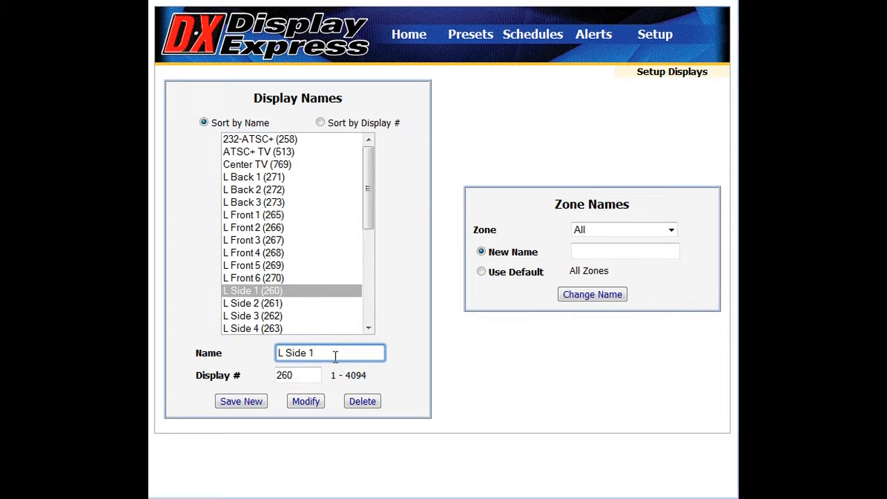
click(323, 375)
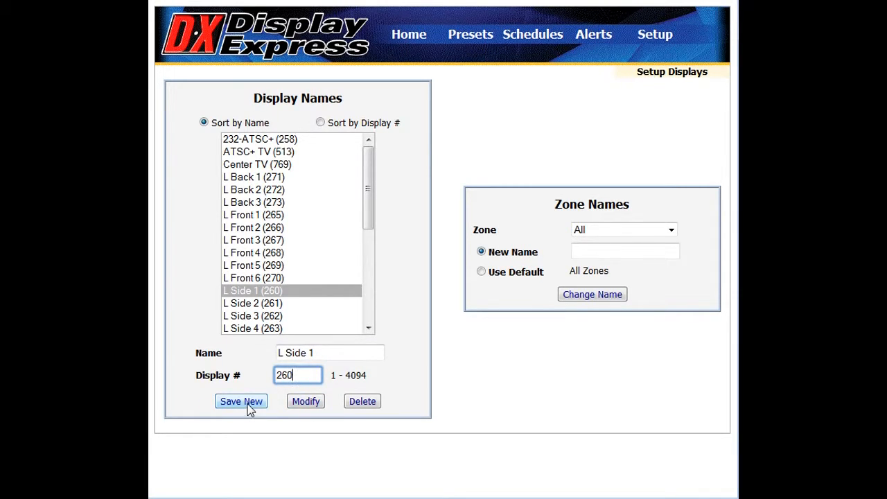
click(306, 406)
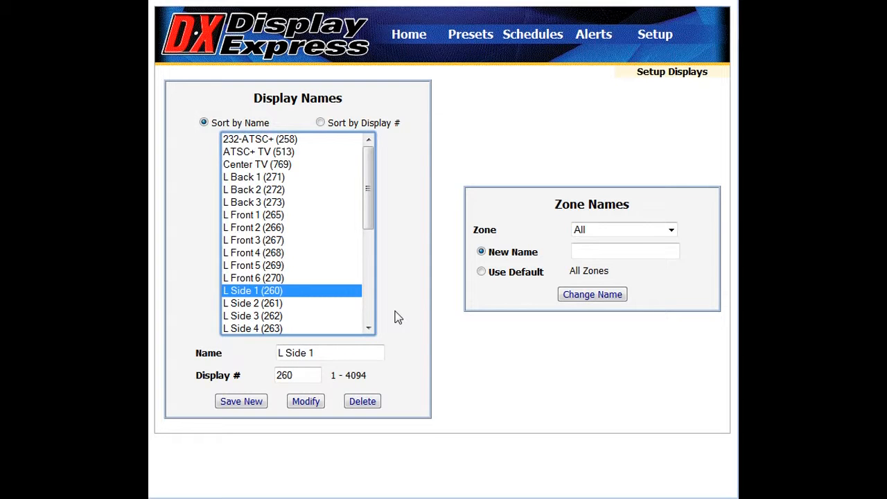
View the zone naming settings for Zone 5 (1281-1535) and for the Right Displays zone.
click(670, 231)
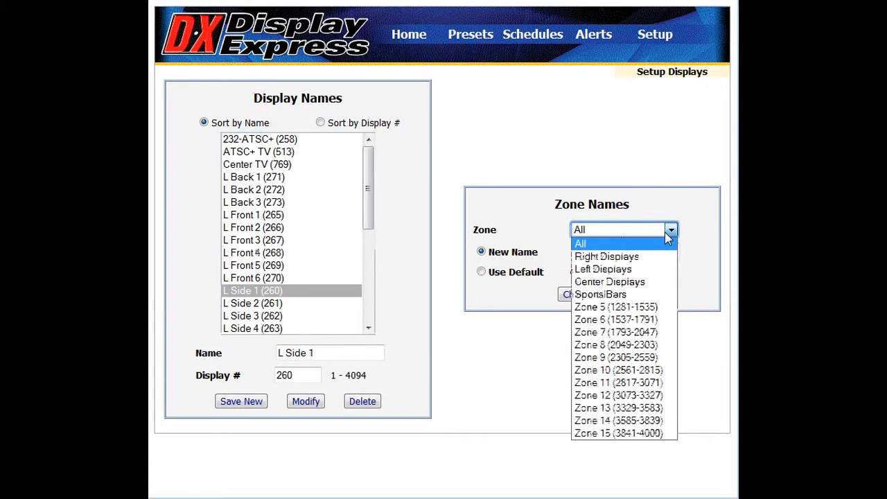
click(626, 307)
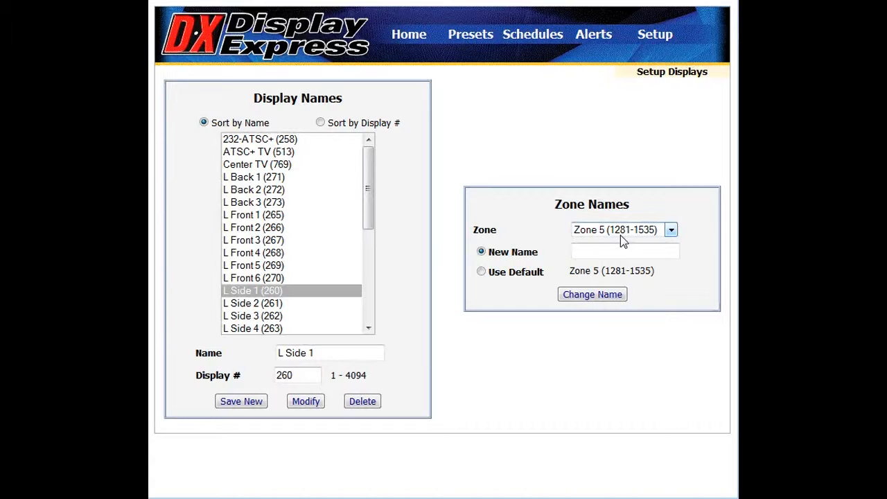
click(671, 230)
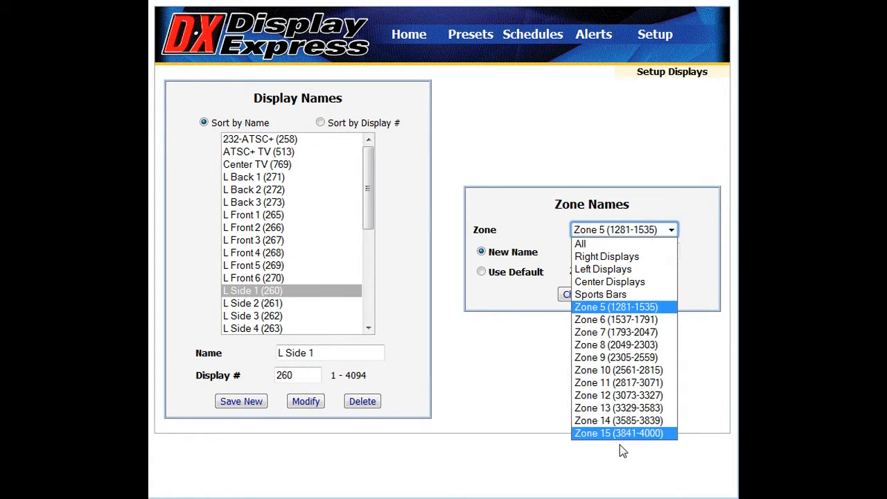
click(610, 257)
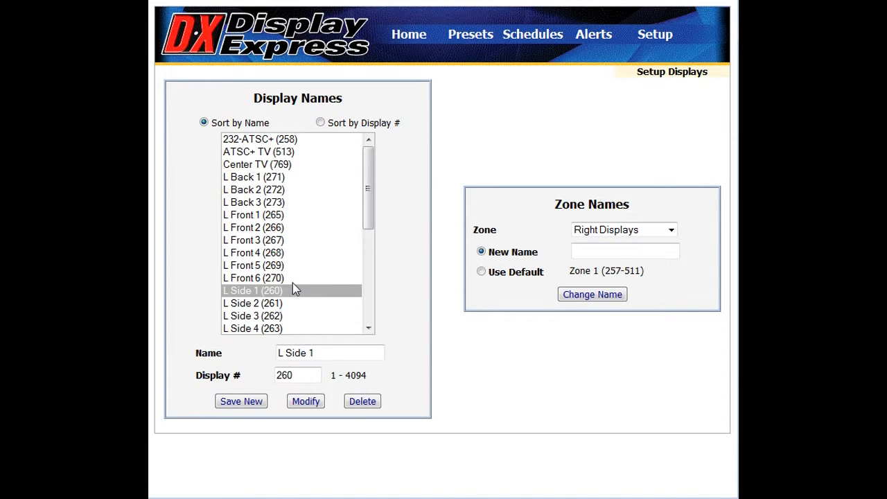
Open the groups setup and add display 232-ATSC+ (258) and Zone 5 (1281-1535) to the Large Displays group.
click(658, 39)
click(654, 35)
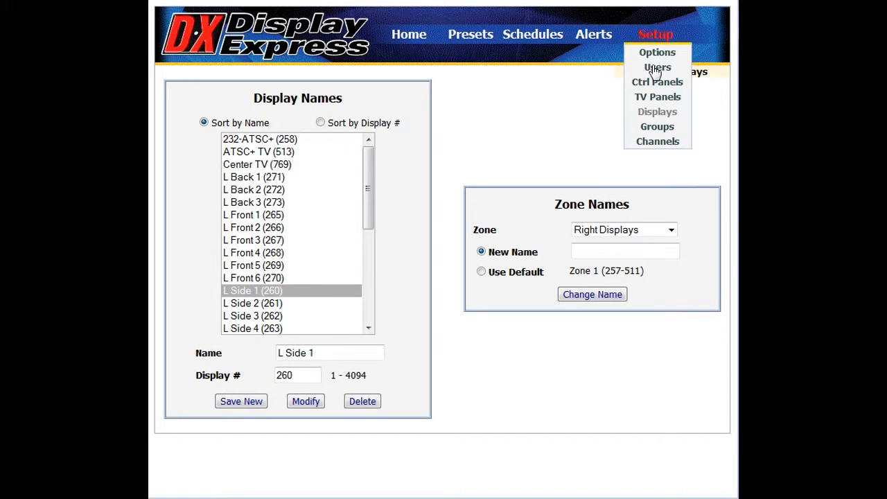
click(654, 127)
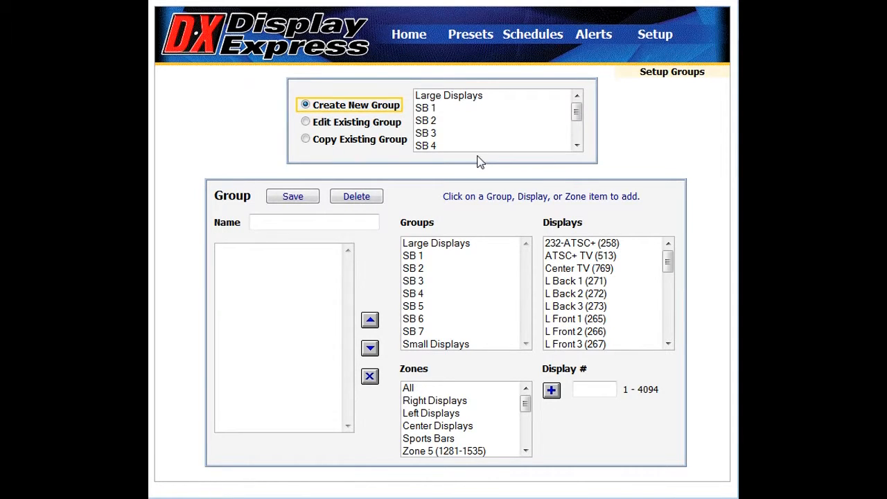
click(465, 96)
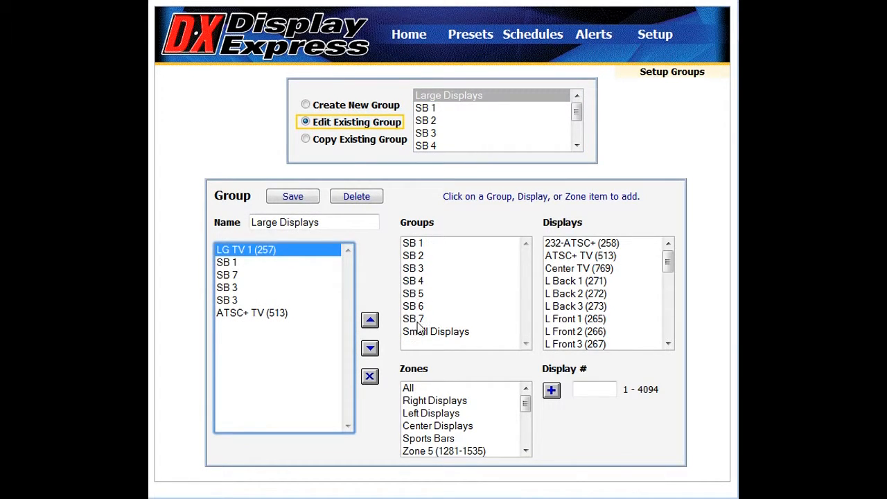
click(564, 246)
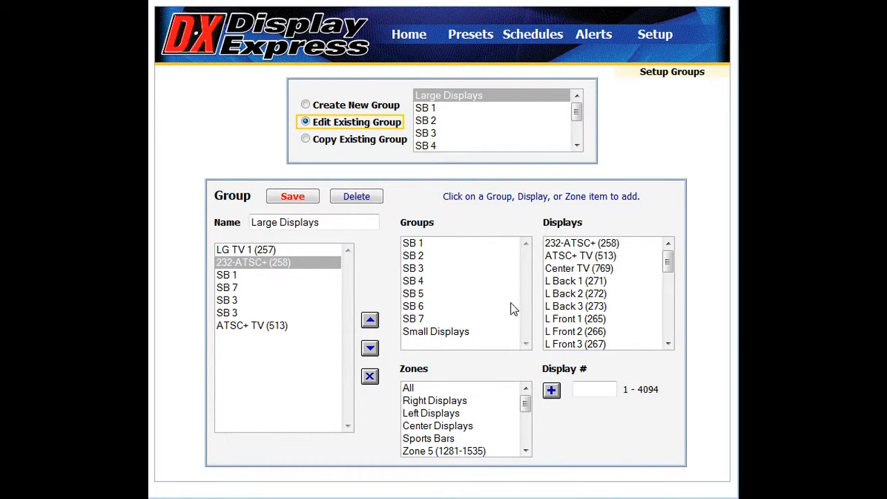
click(416, 453)
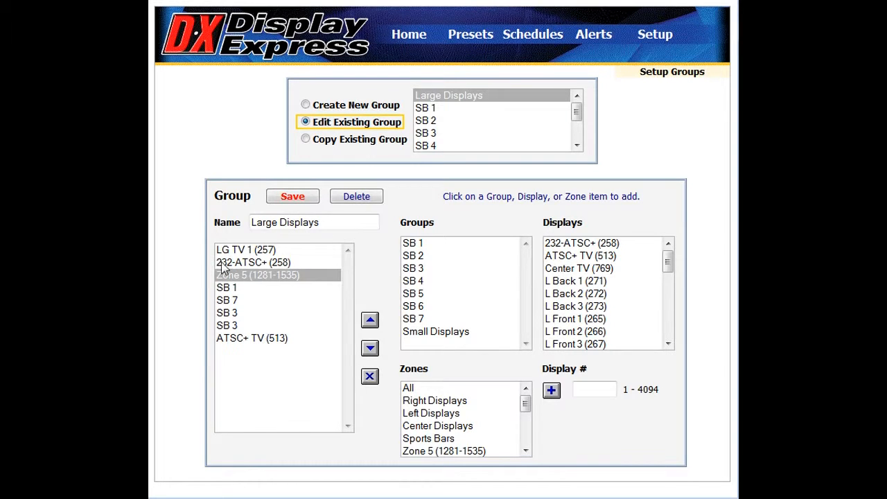
Remove ATSC+ TV (513) from the Large Displays group and save the group.
click(255, 341)
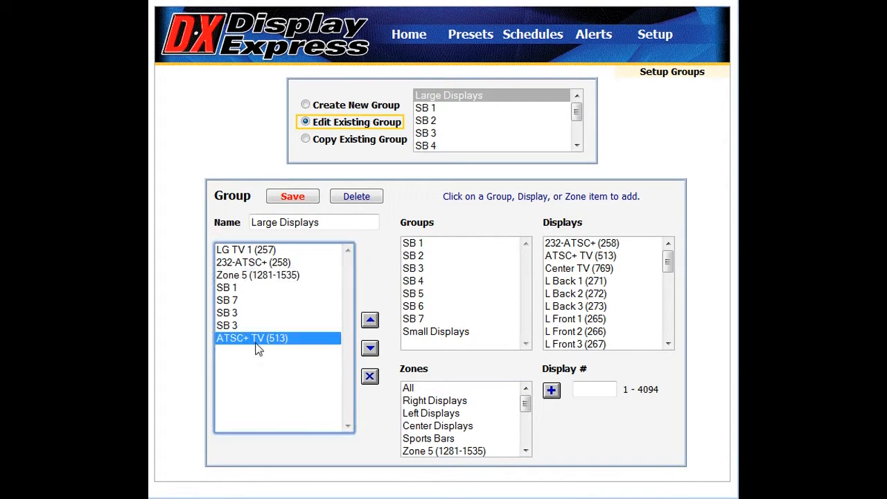
click(370, 376)
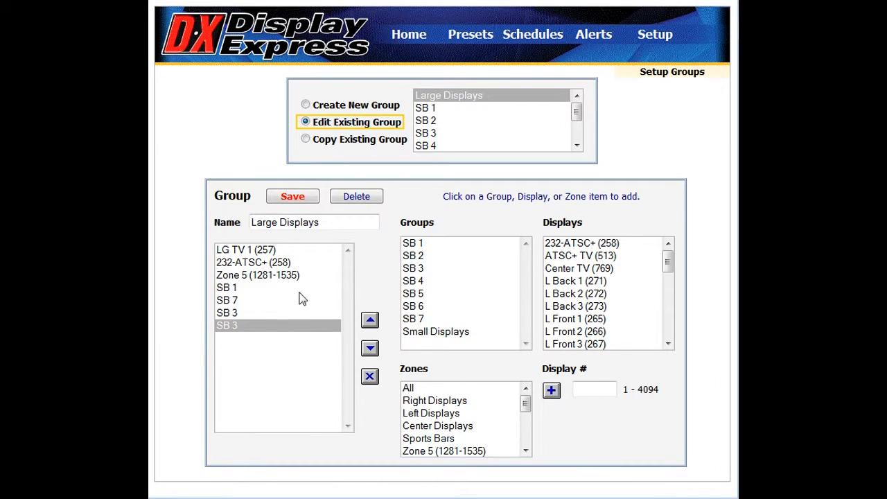
click(290, 198)
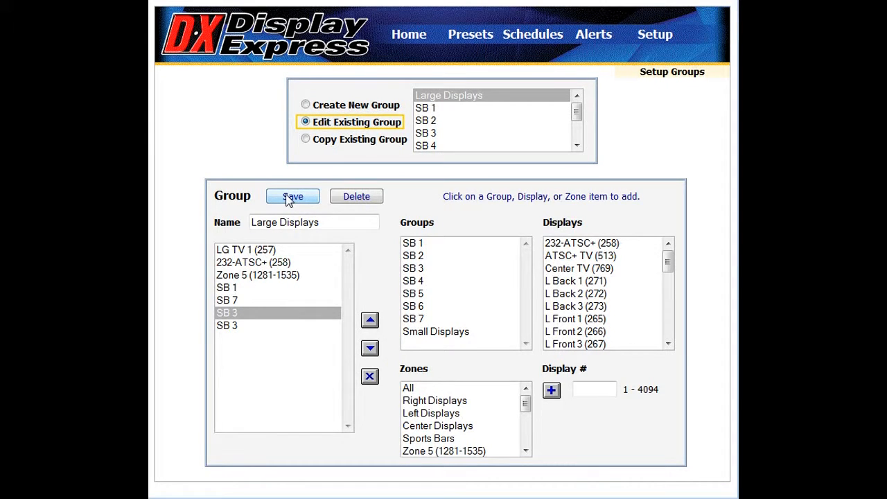
Look through the create, edit and copy group modes, using SB 4 as the existing group.
click(360, 109)
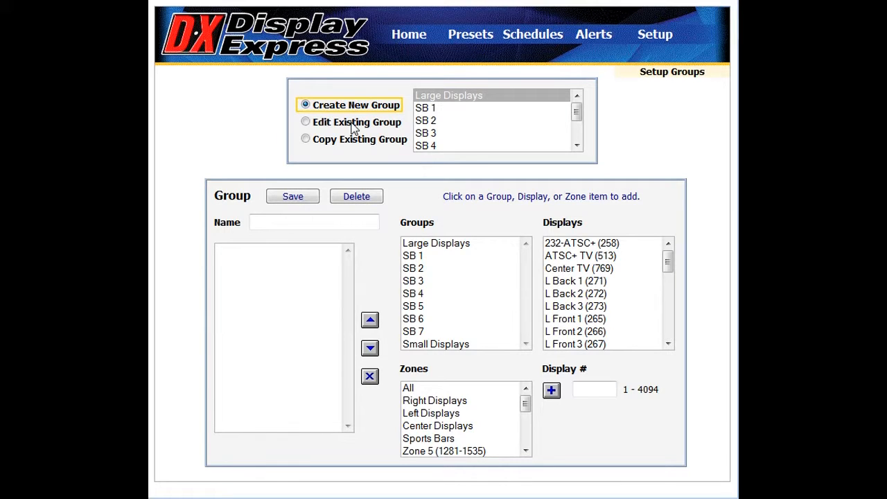
click(354, 130)
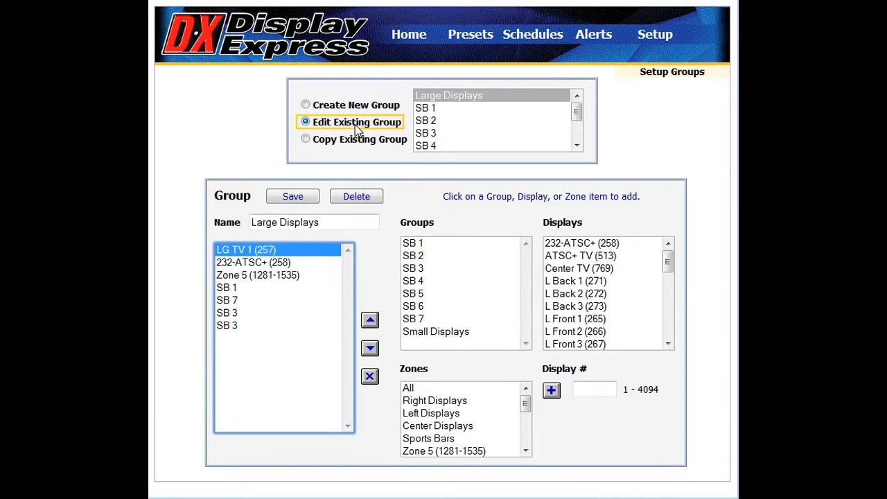
click(428, 145)
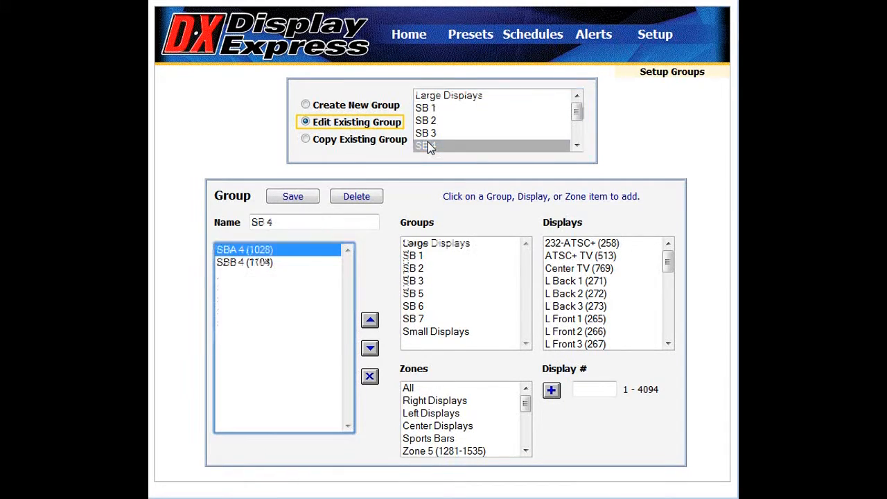
click(352, 140)
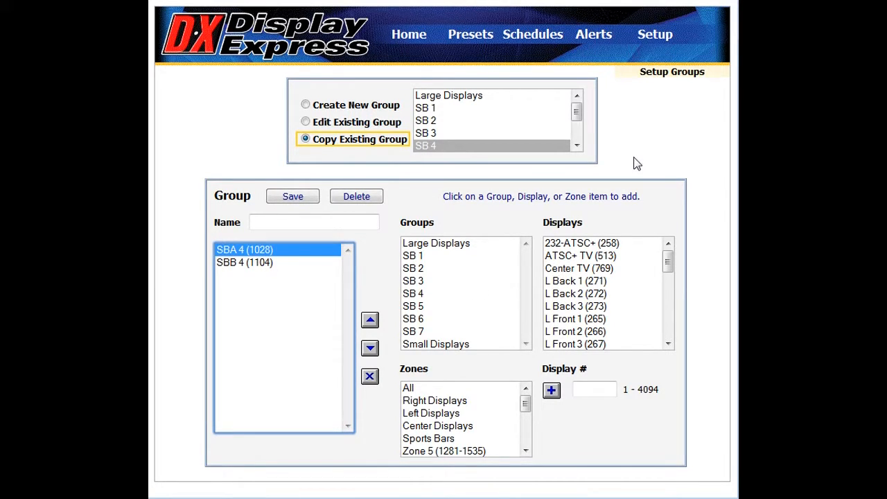
Open the channels setup and view the channel labels sorted by channel and again by label.
mouse_move(665, 41)
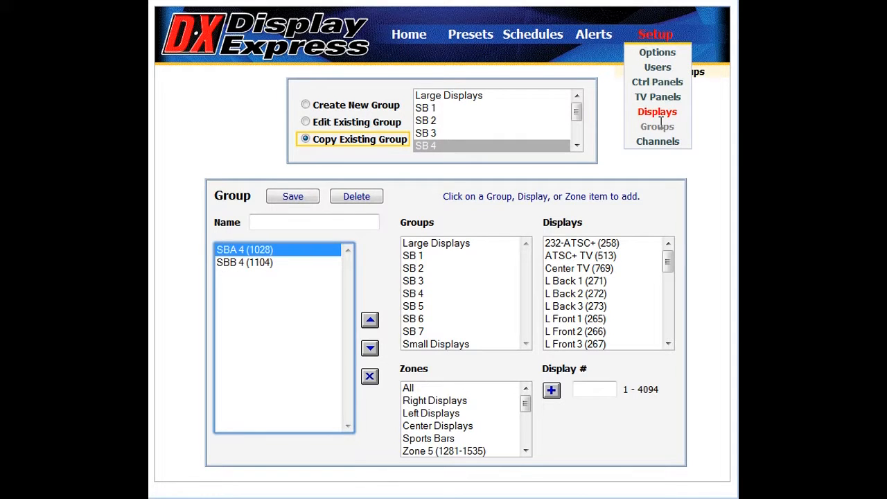
click(657, 143)
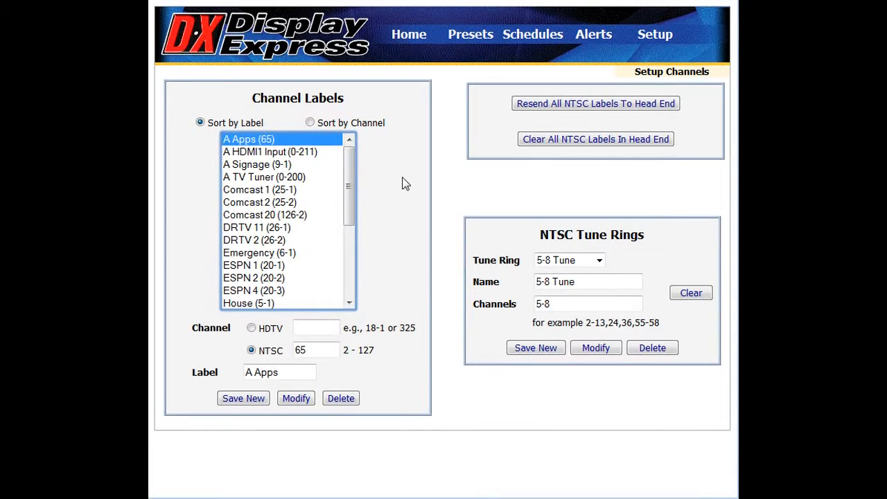
click(366, 125)
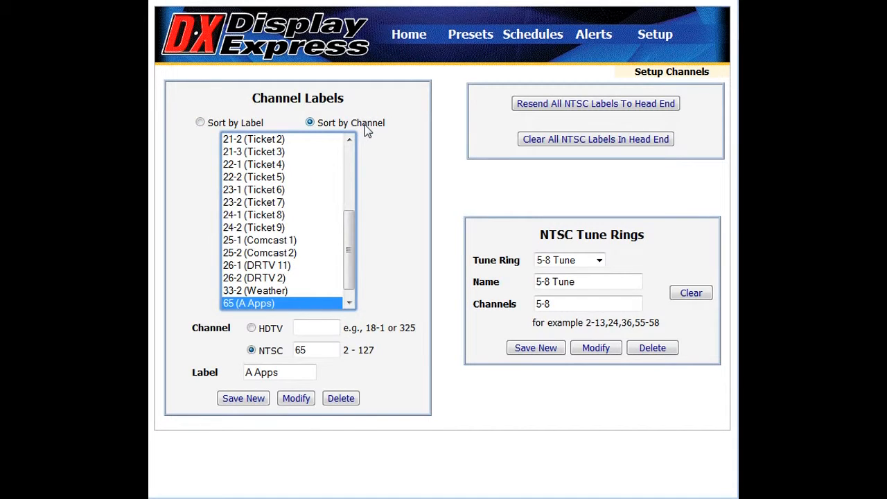
click(210, 128)
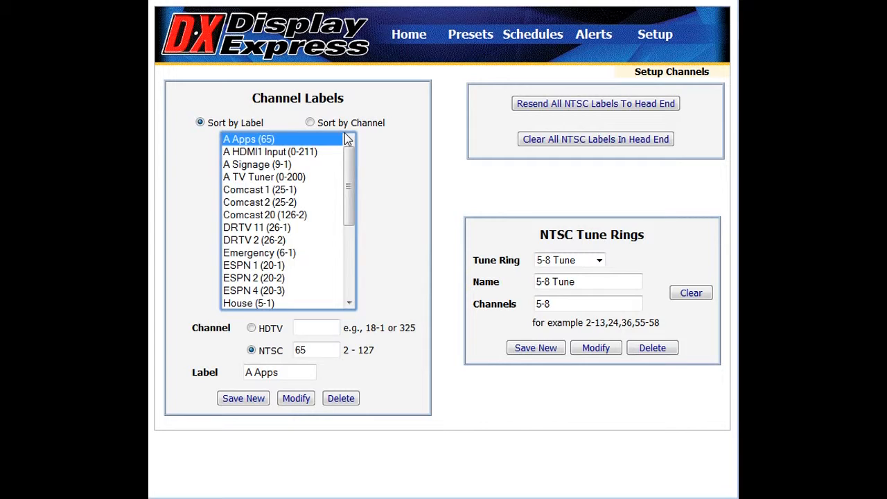
Apply HDTV channel 6-1 and the label Emergency to the Emergency channel entry.
click(287, 243)
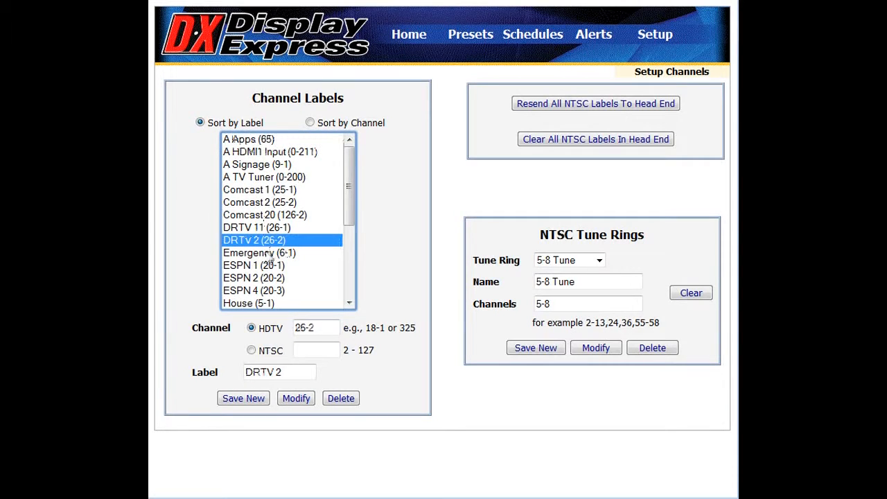
click(270, 254)
click(325, 329)
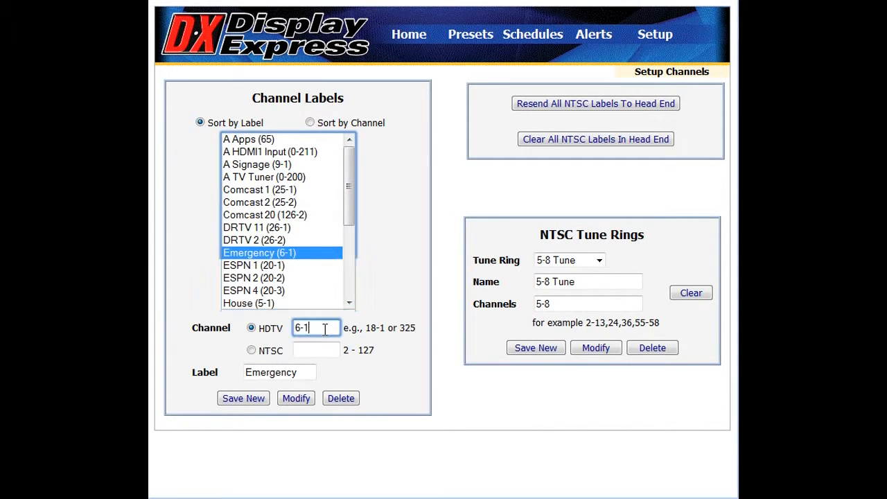
click(306, 376)
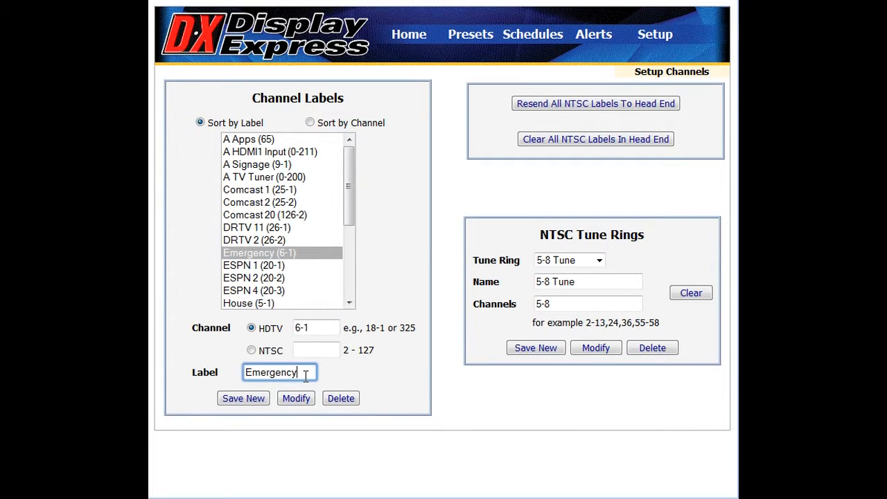
click(306, 403)
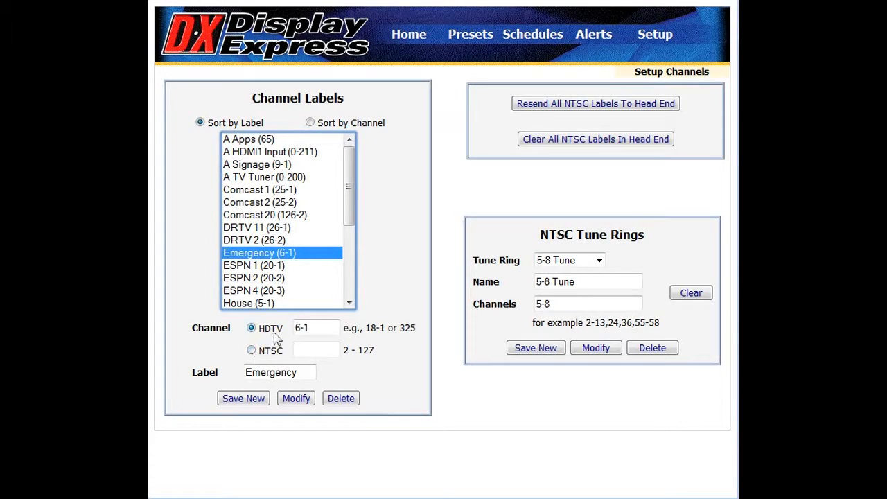
View the channel and label settings of the A HDMI1 Input entry.
click(305, 152)
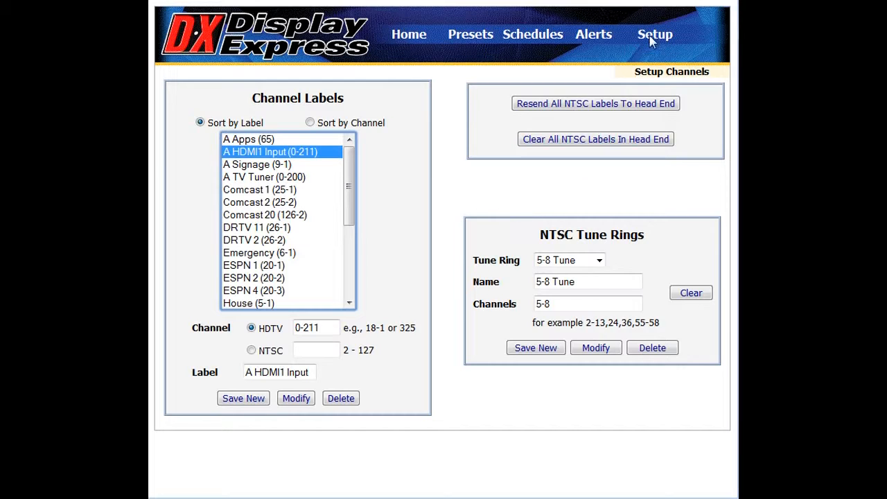
mouse_move(652, 42)
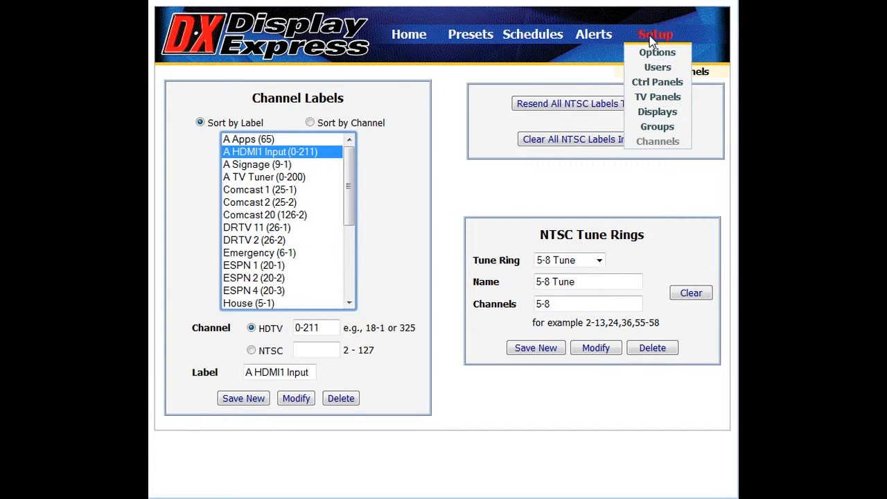